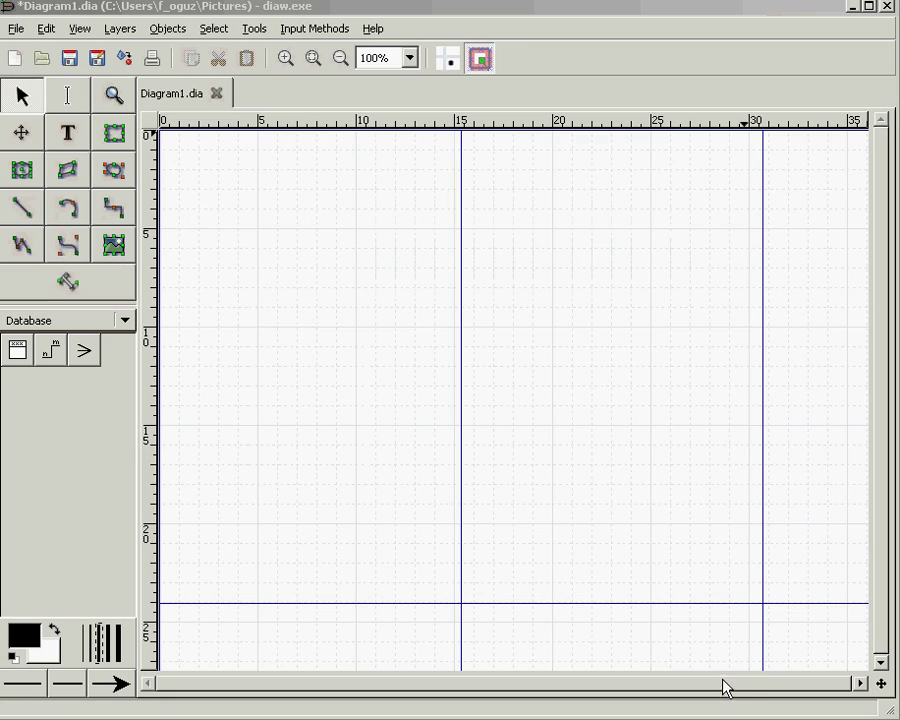
# - Switch the shape sheet selector to the Database shapes
pyautogui.click(127, 328)
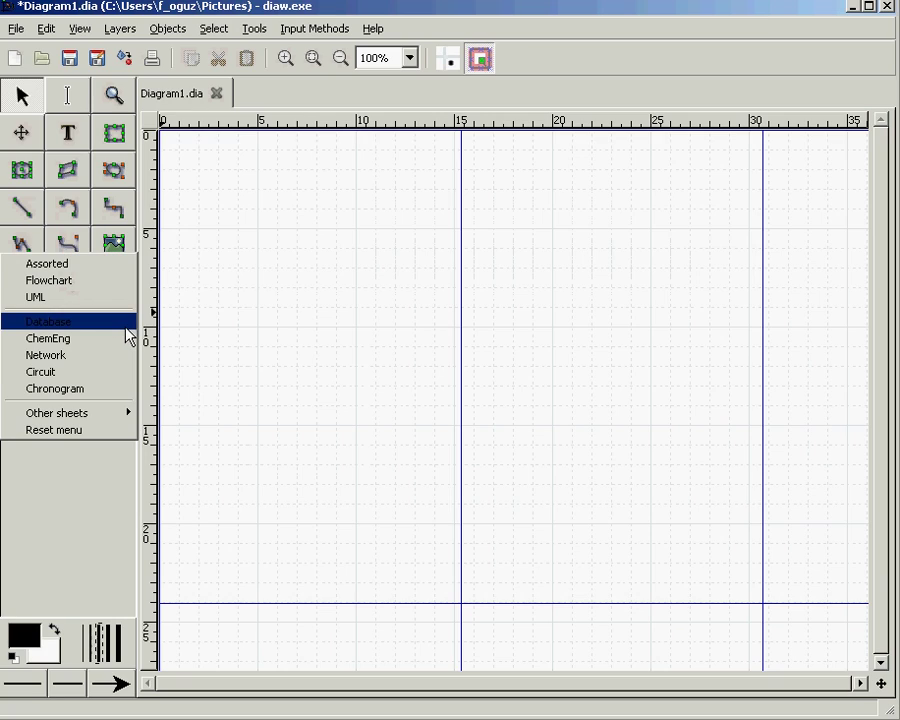
pyautogui.moveTo(82, 418)
pyautogui.click(55, 325)
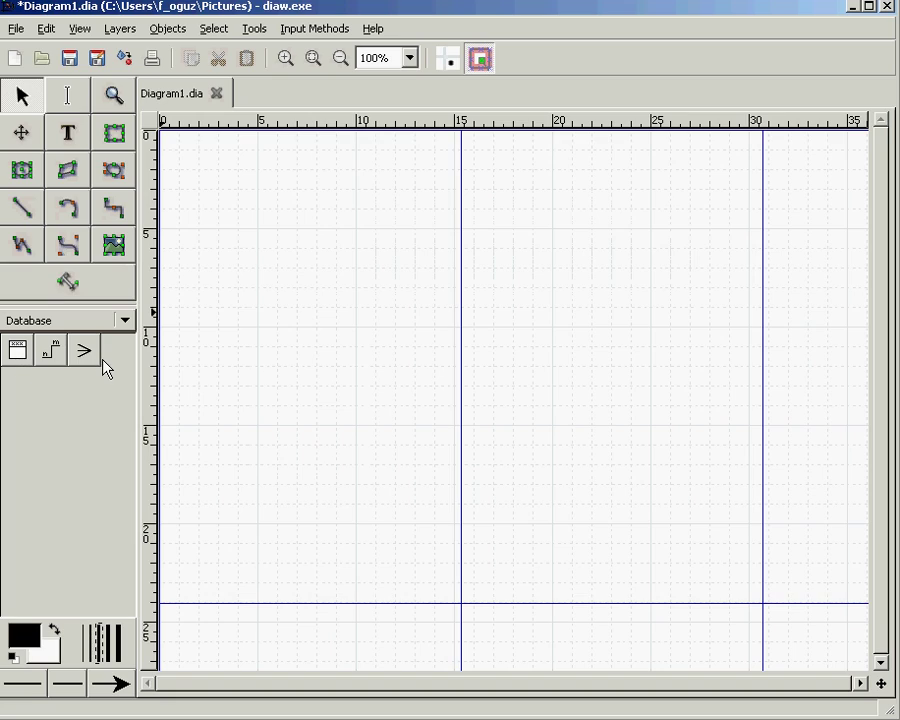
# - Place two Table shapes on the canvas, one on the left and one on the right
pyautogui.click(17, 353)
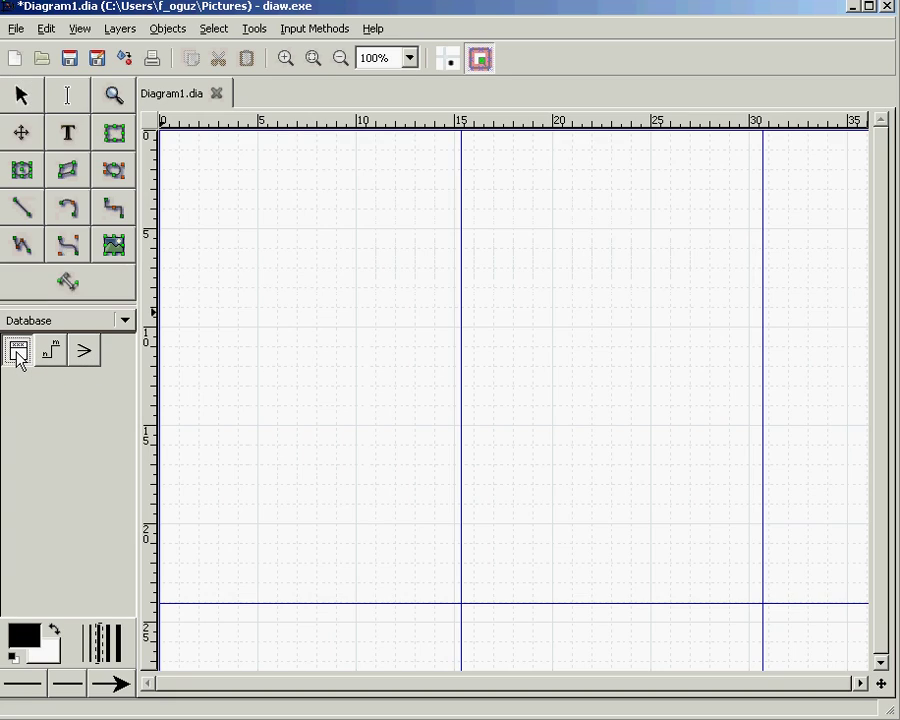
pyautogui.click(253, 290)
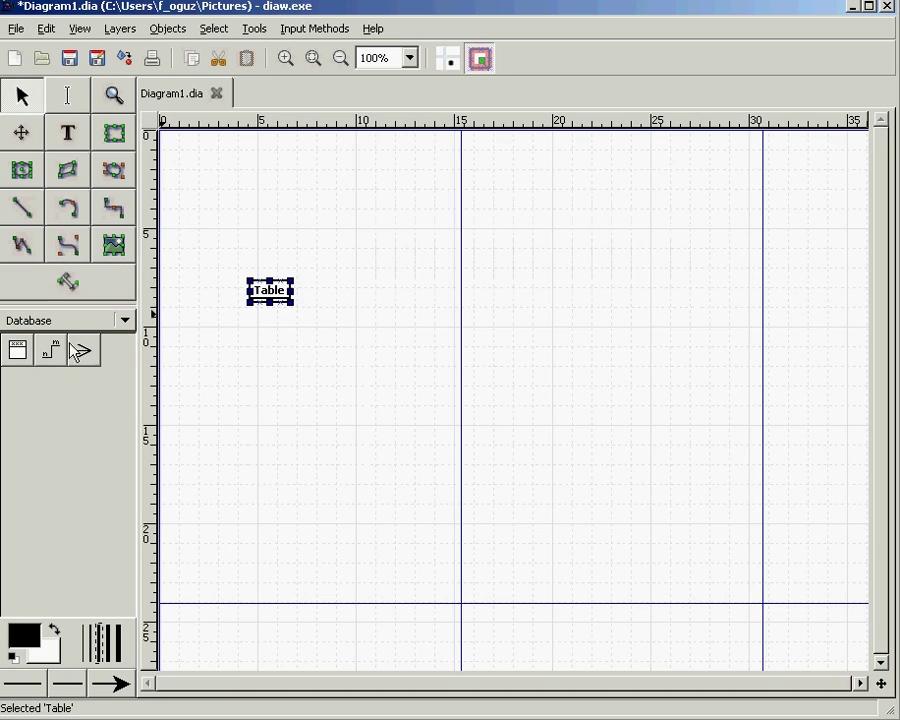
pyautogui.click(18, 351)
pyautogui.click(522, 312)
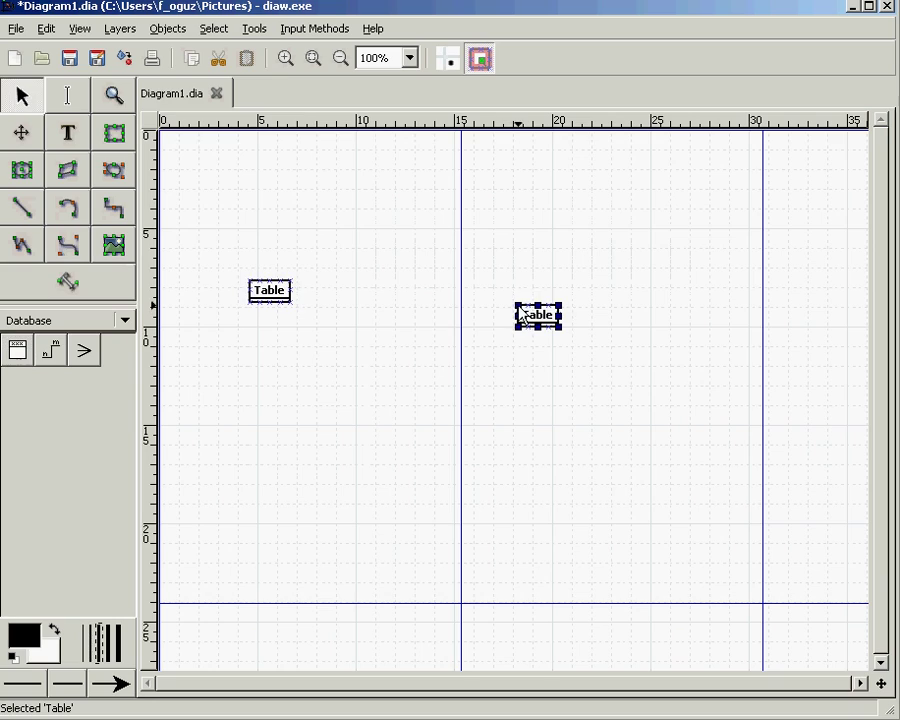
pyautogui.click(280, 300)
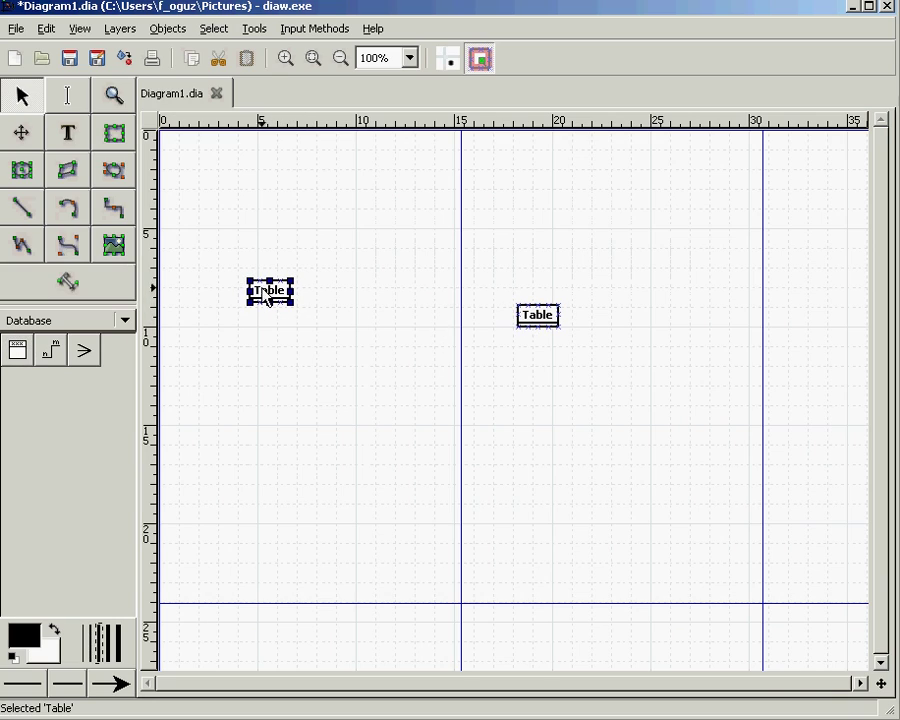
# - Name the left table Contact and turn on bold font for primary keys
pyautogui.doubleClick(284, 298)
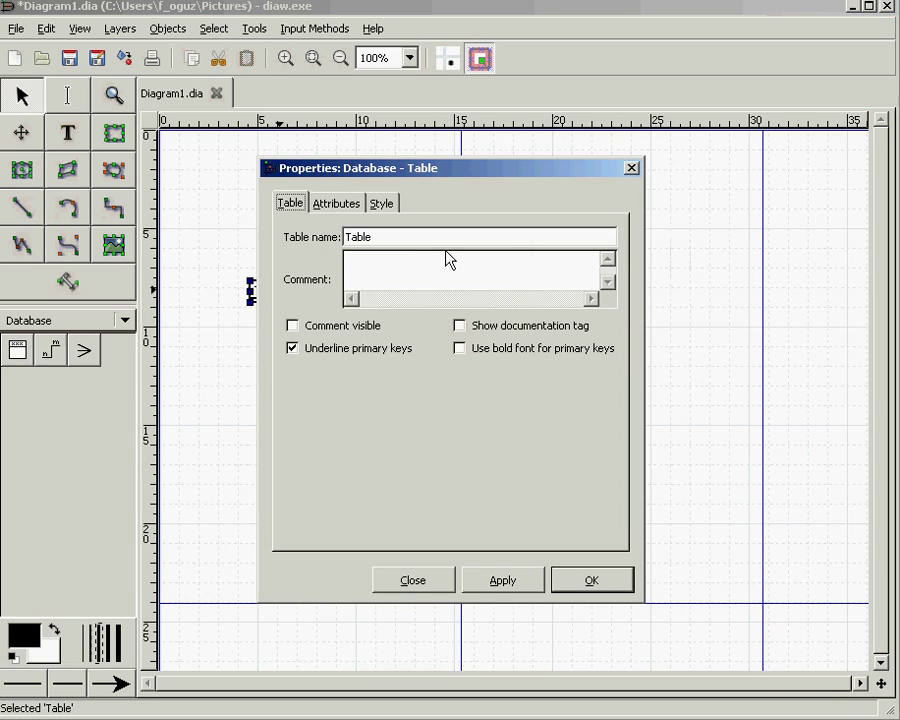
pyautogui.doubleClick(411, 245)
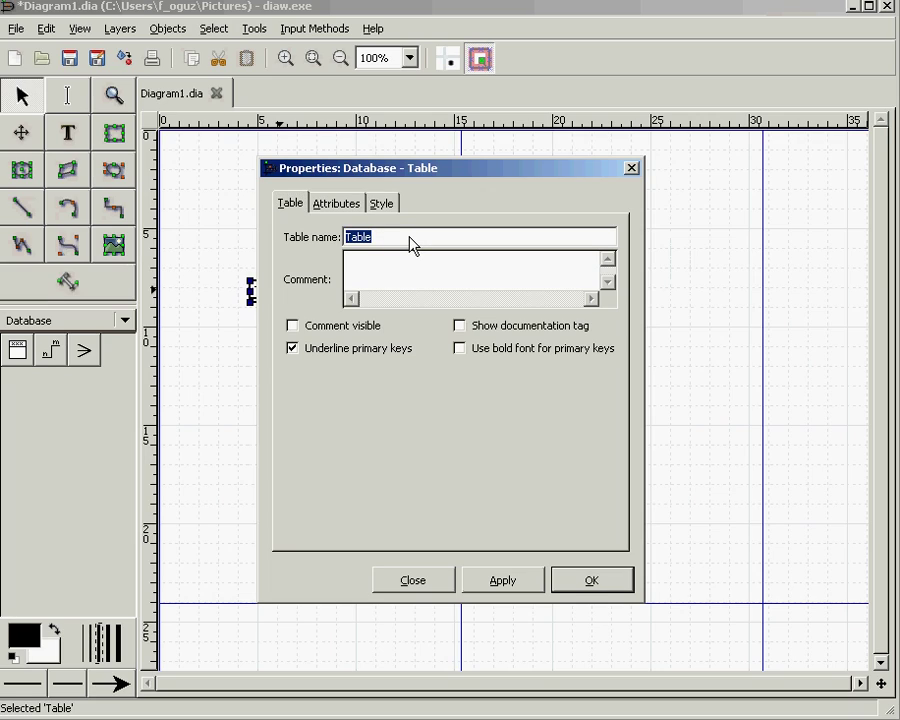
pyautogui.write('Contact')
pyautogui.click(478, 352)
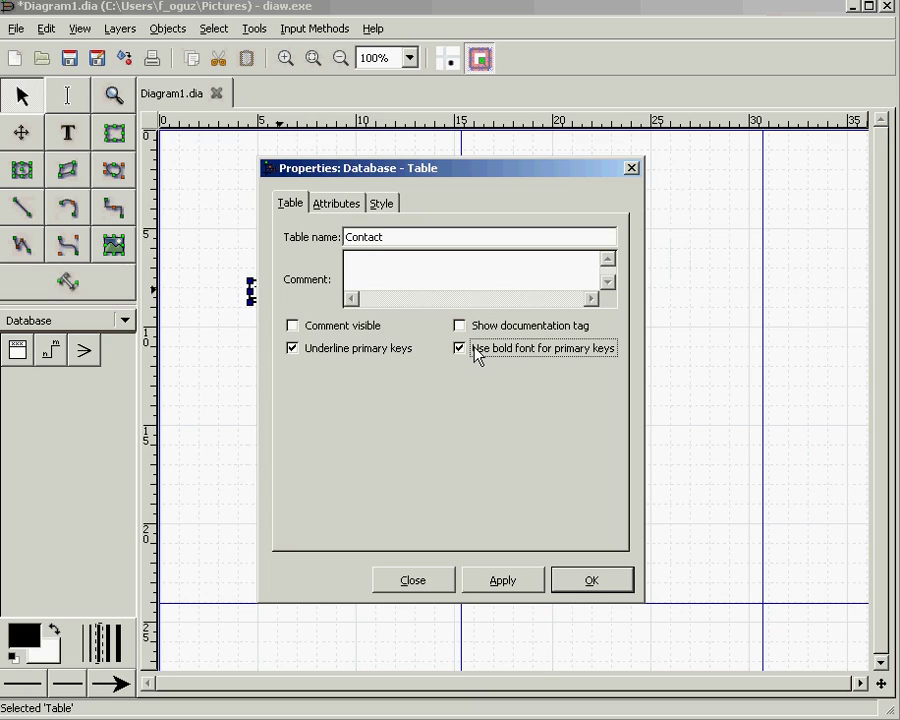
# - Add attributes ContactID (primary key), ContactFName and ContactLName, and apply
pyautogui.click(343, 207)
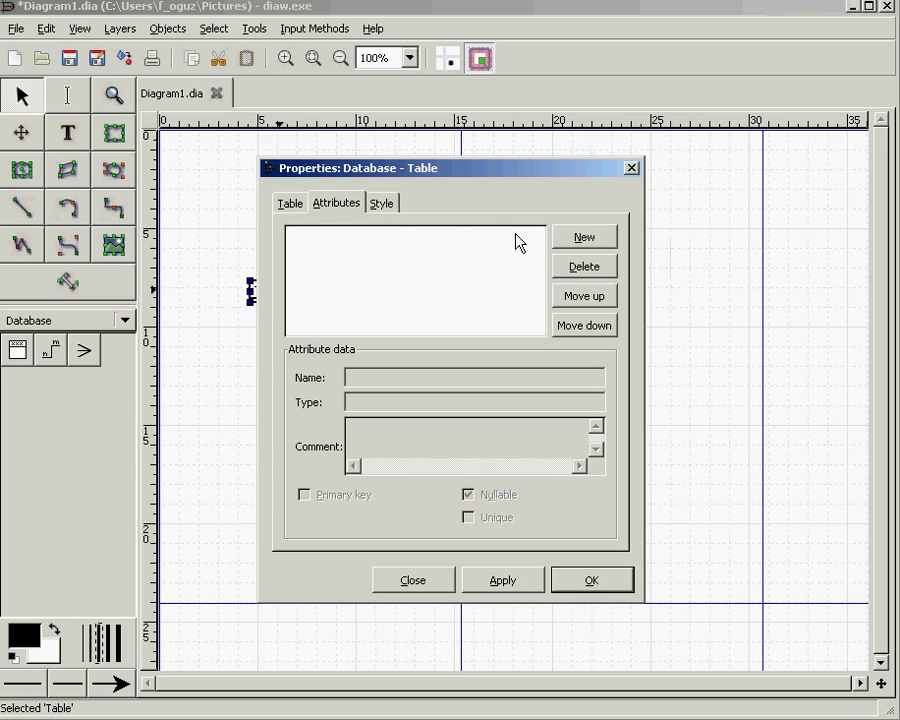
pyautogui.click(582, 240)
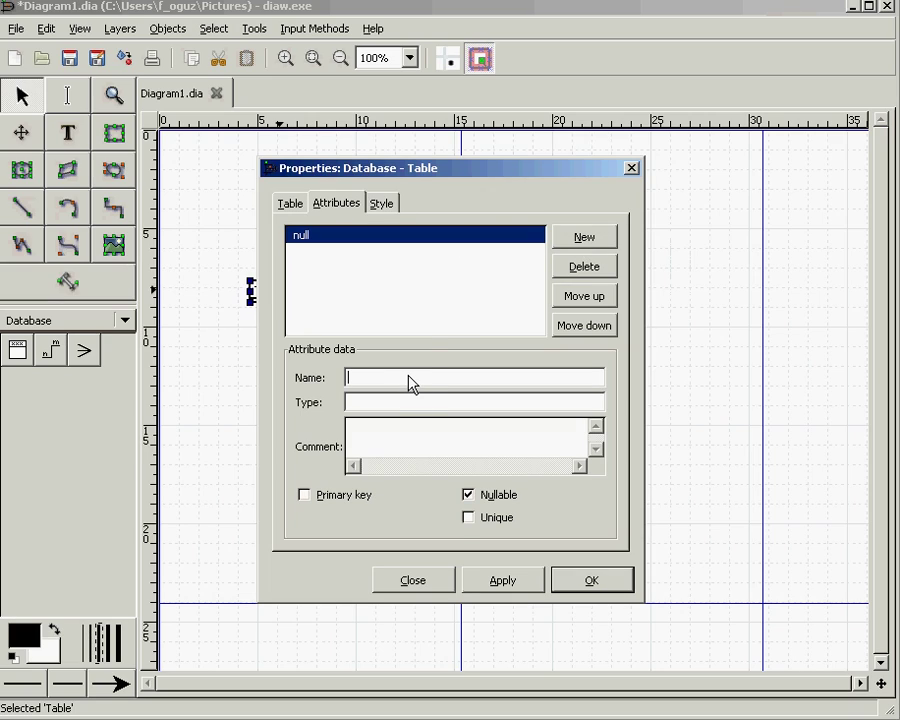
pyautogui.write('ContactID')
pyautogui.click(348, 496)
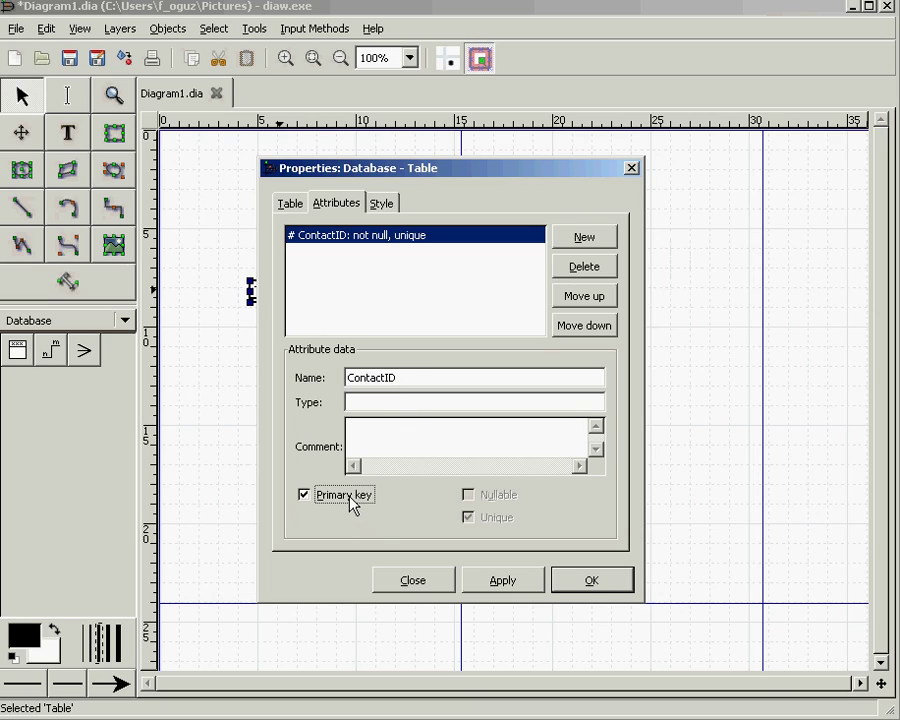
pyautogui.click(584, 240)
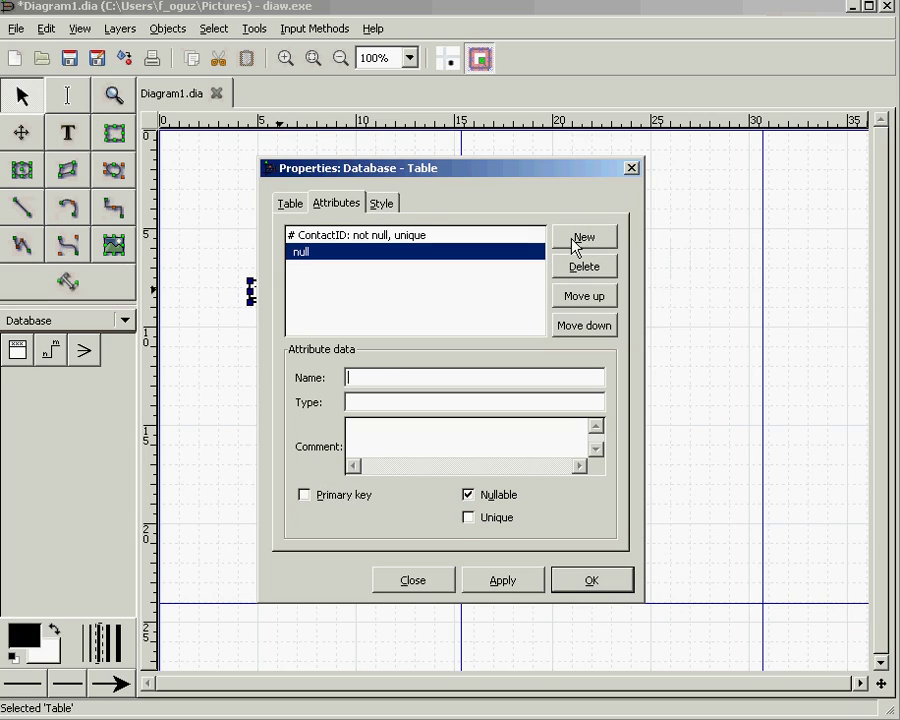
pyautogui.write('ContactFName')
pyautogui.click(582, 240)
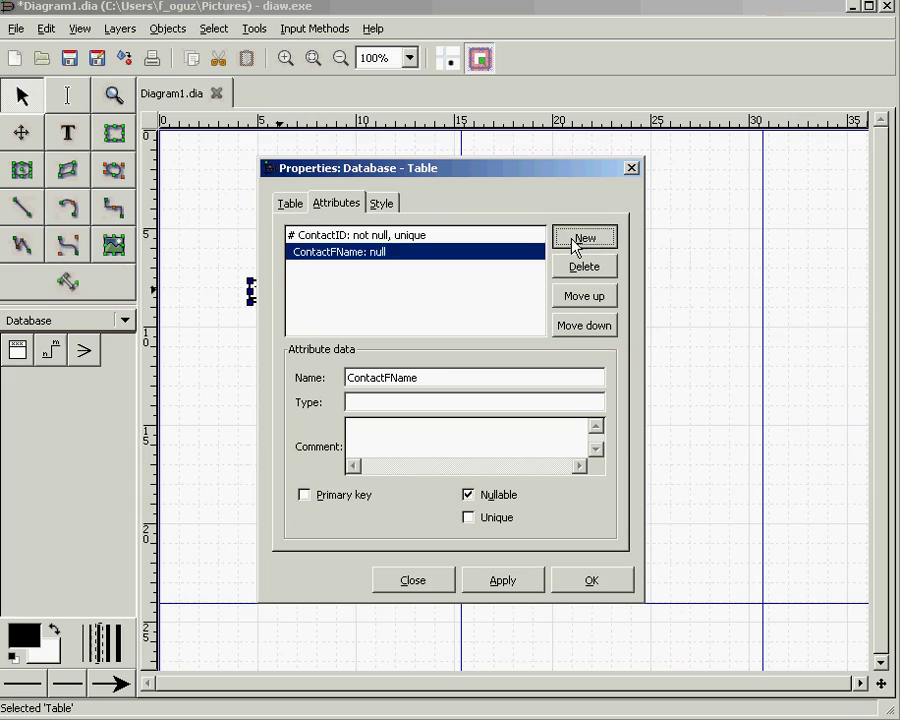
pyautogui.write('Contatc')
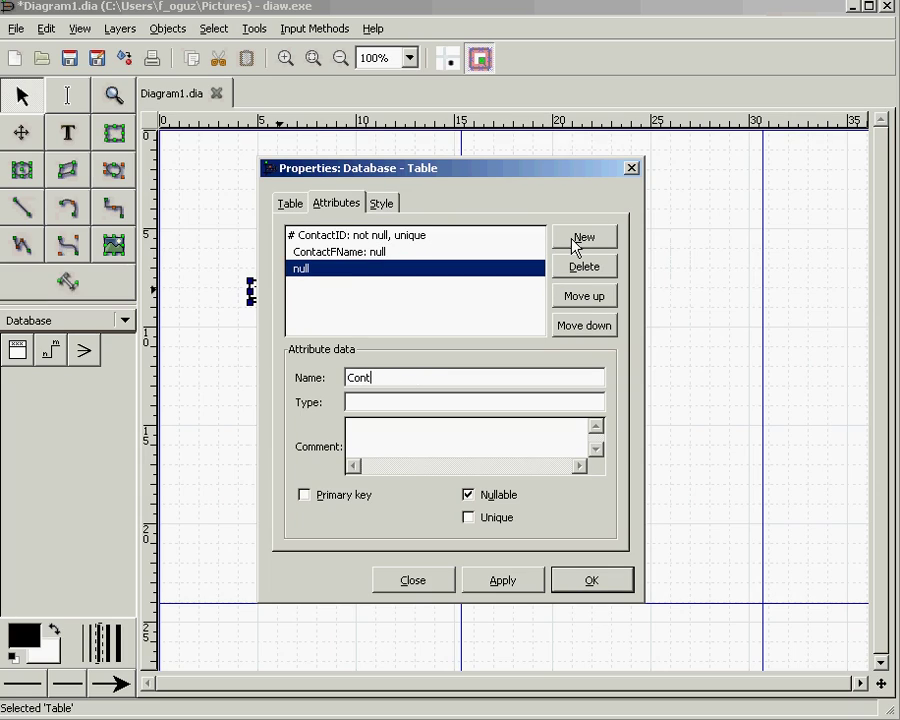
pyautogui.press('BackSpace')
pyautogui.press('BackSpace')
pyautogui.write('ctLName')
pyautogui.click(588, 582)
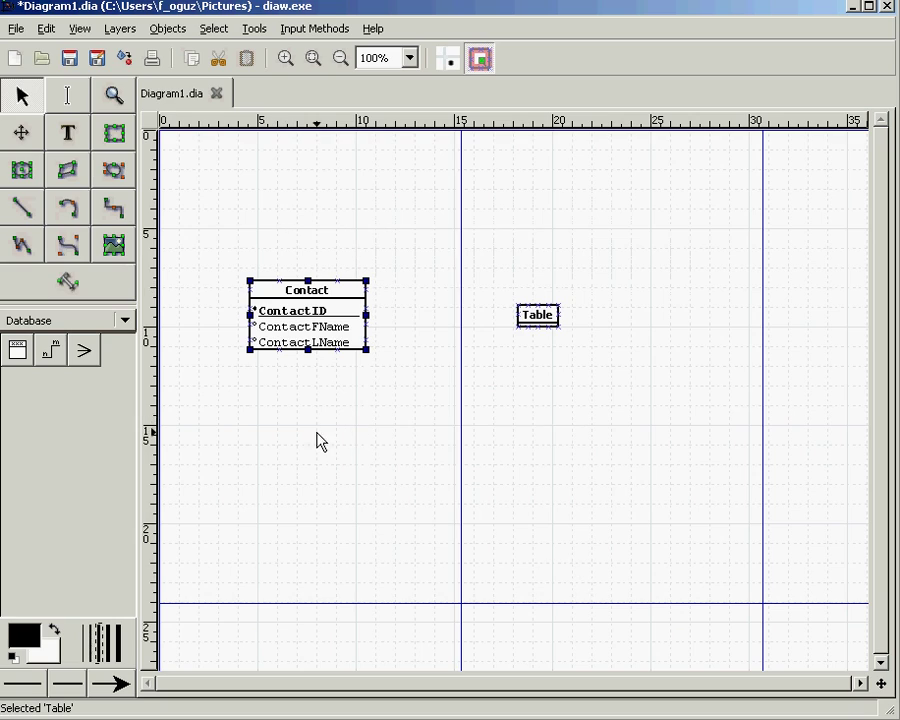
# - Review the Contact attributes to confirm ContactID is the primary key, closing without changes
pyautogui.doubleClick(320, 326)
pyautogui.click(340, 205)
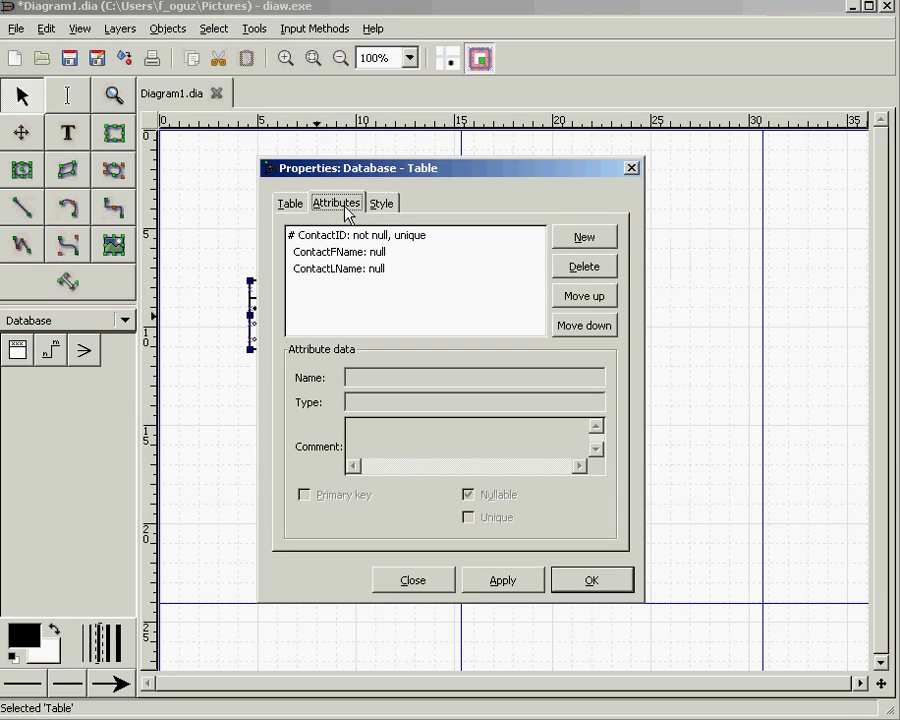
pyautogui.click(355, 254)
pyautogui.click(345, 268)
pyautogui.click(345, 252)
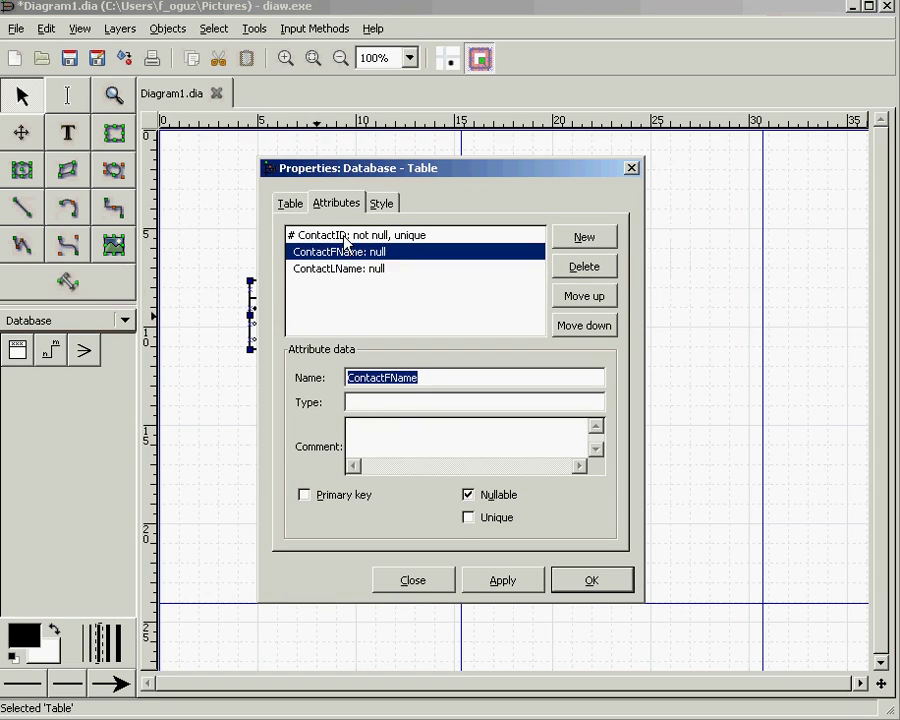
pyautogui.click(345, 236)
pyautogui.click(434, 587)
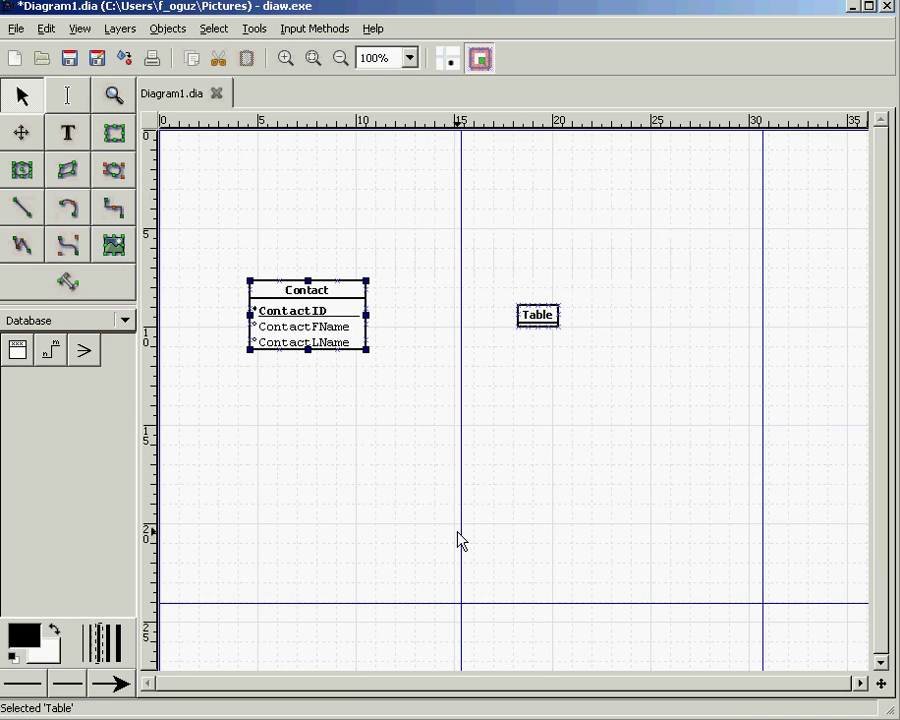
# - Name the right table PhoneNumber and turn on bold font for primary keys
pyautogui.doubleClick(539, 322)
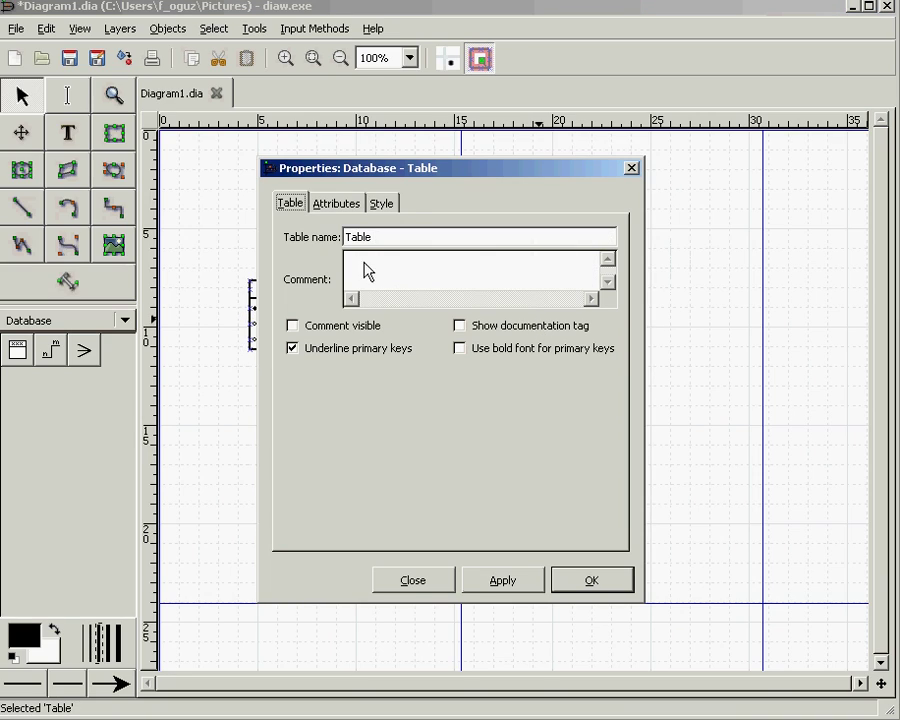
pyautogui.doubleClick(371, 244)
pyautogui.write('PhoneNUmber')
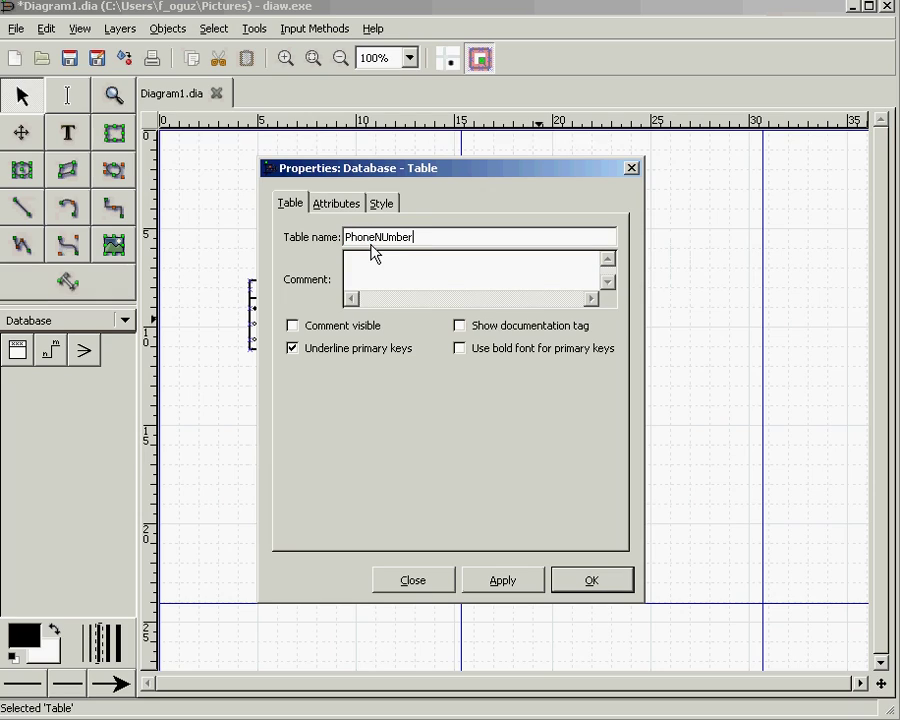
pyautogui.press('Left')
pyautogui.press('Left')
pyautogui.press('Left')
pyautogui.press('Delete')
pyautogui.write('u')
pyautogui.click(516, 352)
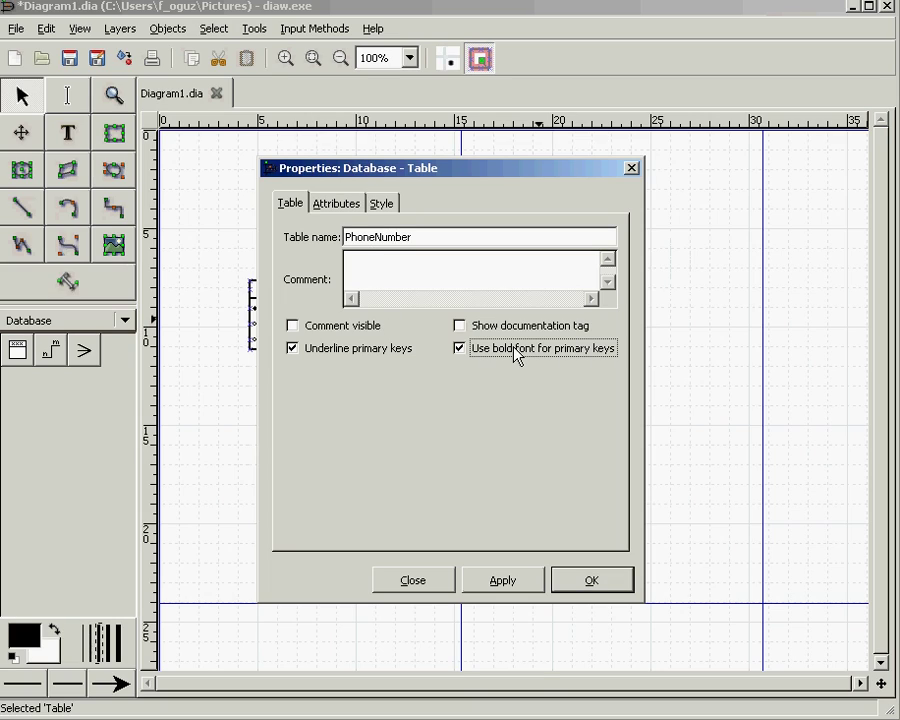
# - Add attributes PhoneID (primary key), ContactID, PhoneNumber and Type, and apply
pyautogui.click(337, 204)
pyautogui.click(584, 240)
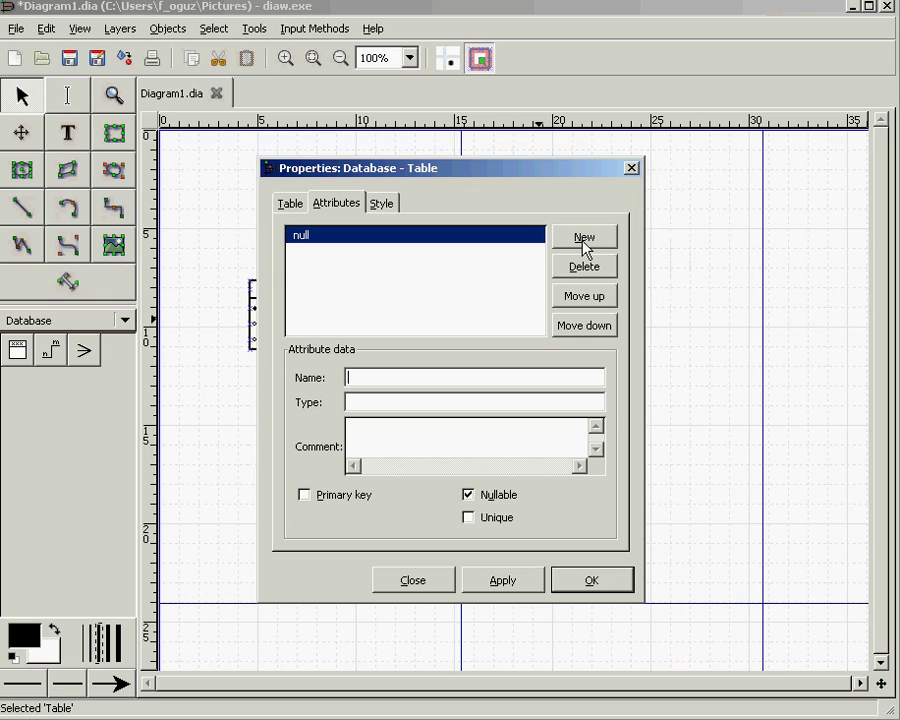
pyautogui.write('PhoneID')
pyautogui.click(348, 497)
pyautogui.click(600, 238)
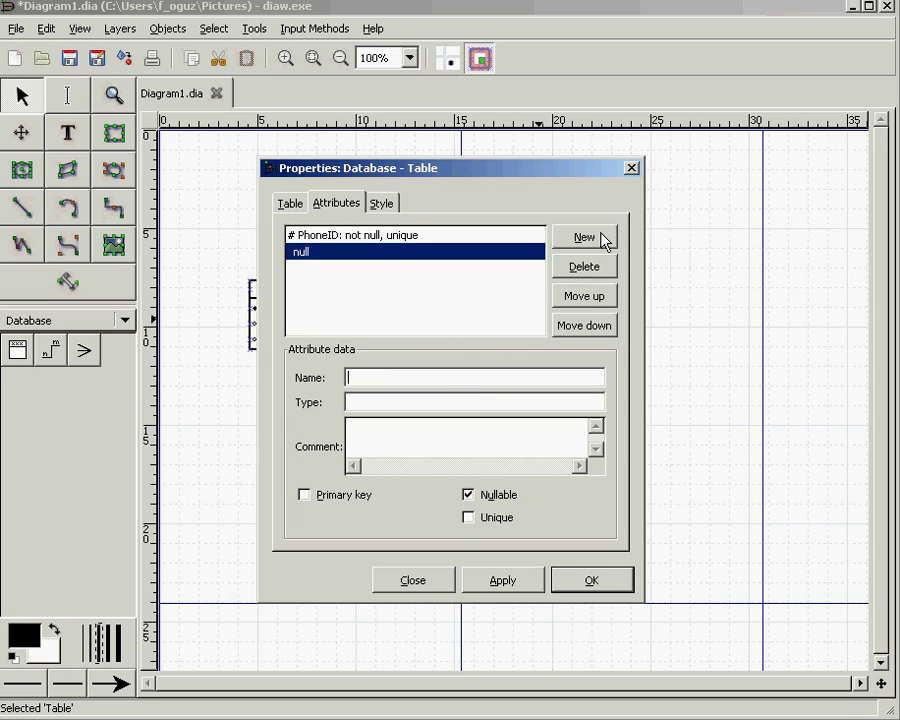
pyautogui.write('Con')
pyautogui.press('BackSpace')
pyautogui.press('BackSpace')
pyautogui.write('ontactID')
pyautogui.click(585, 245)
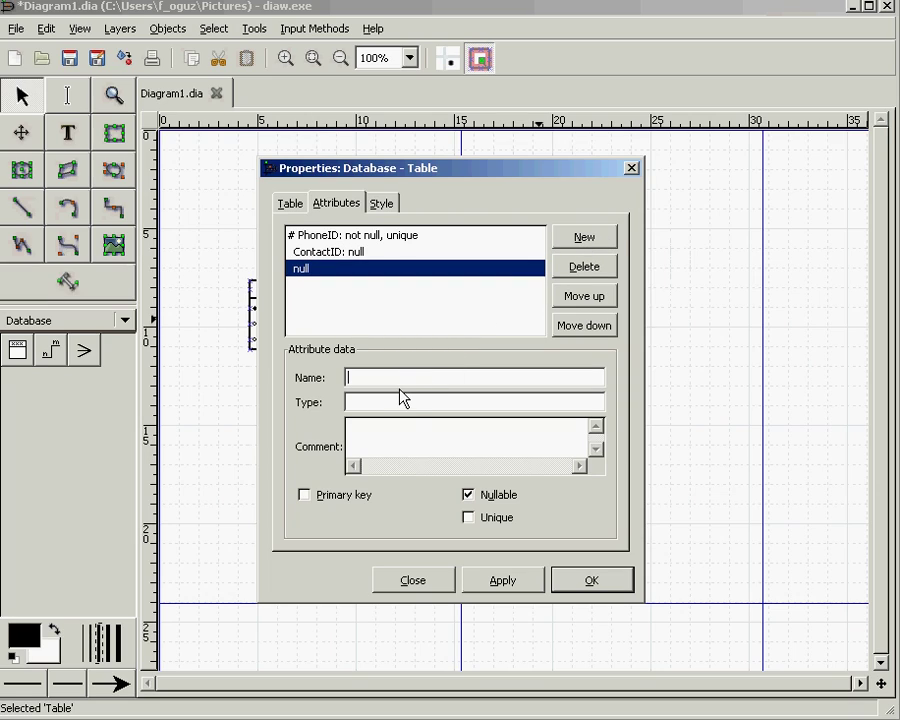
pyautogui.write('PhoneNumber')
pyautogui.click(596, 243)
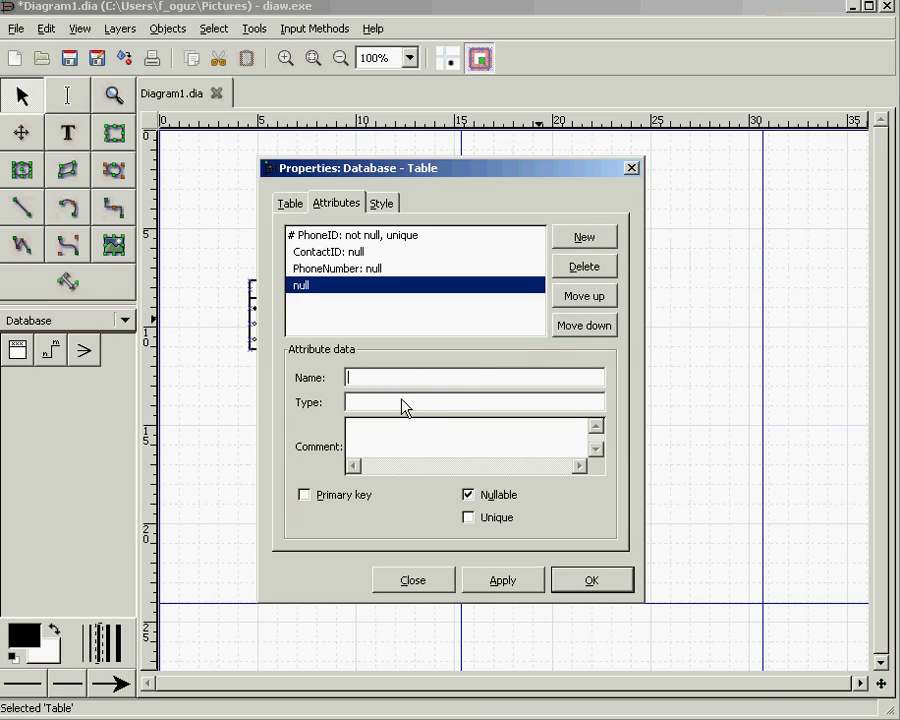
pyautogui.write('Type')
pyautogui.click(574, 582)
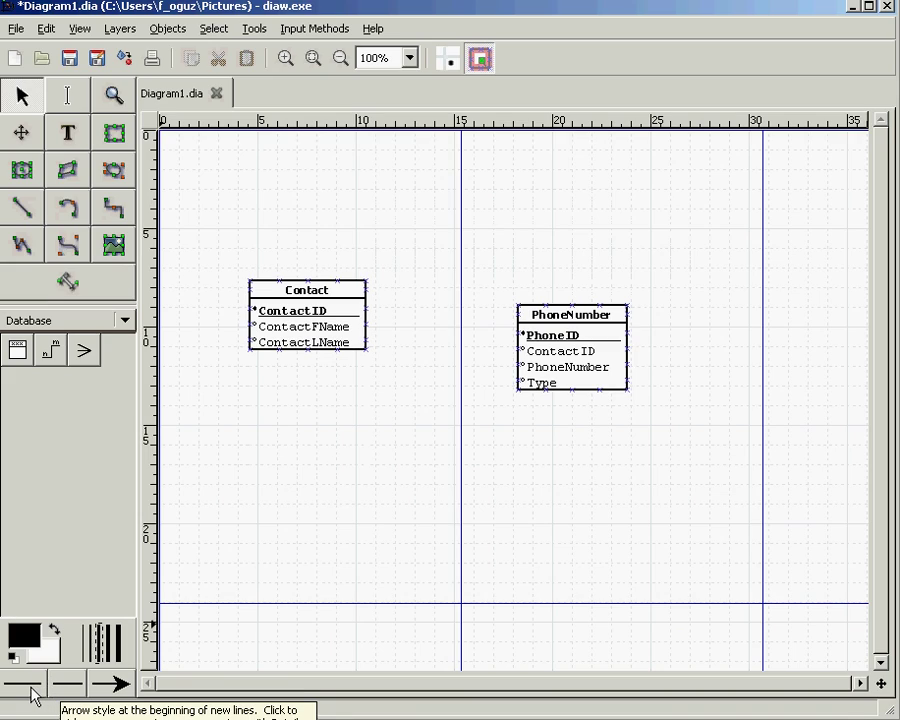
# - Set the line start arrow to the 'exactly one' mark and the end arrow to crow's foot
pyautogui.click(26, 685)
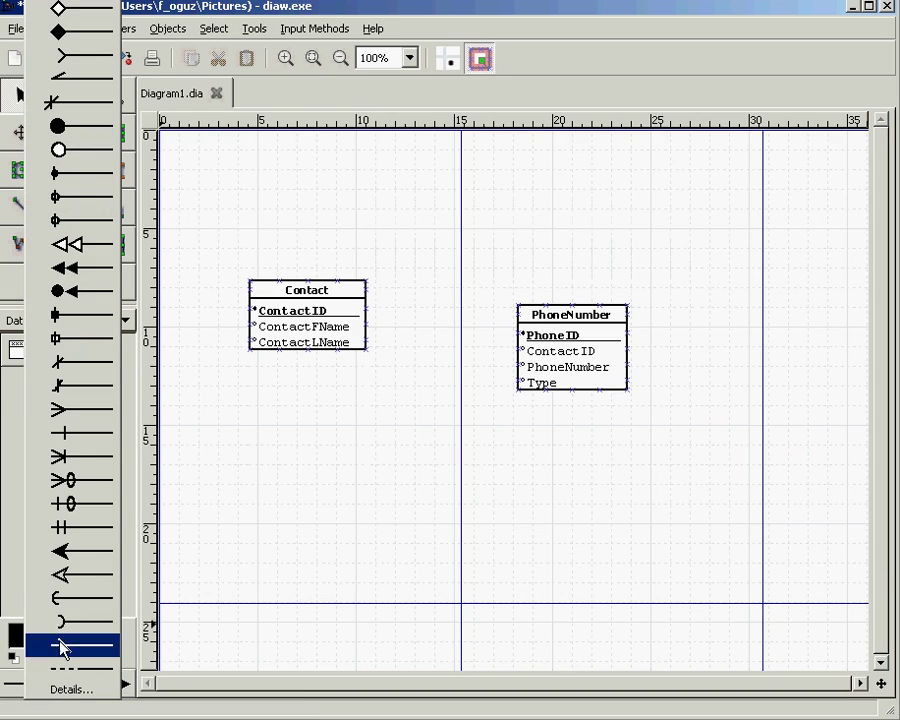
pyautogui.click(75, 538)
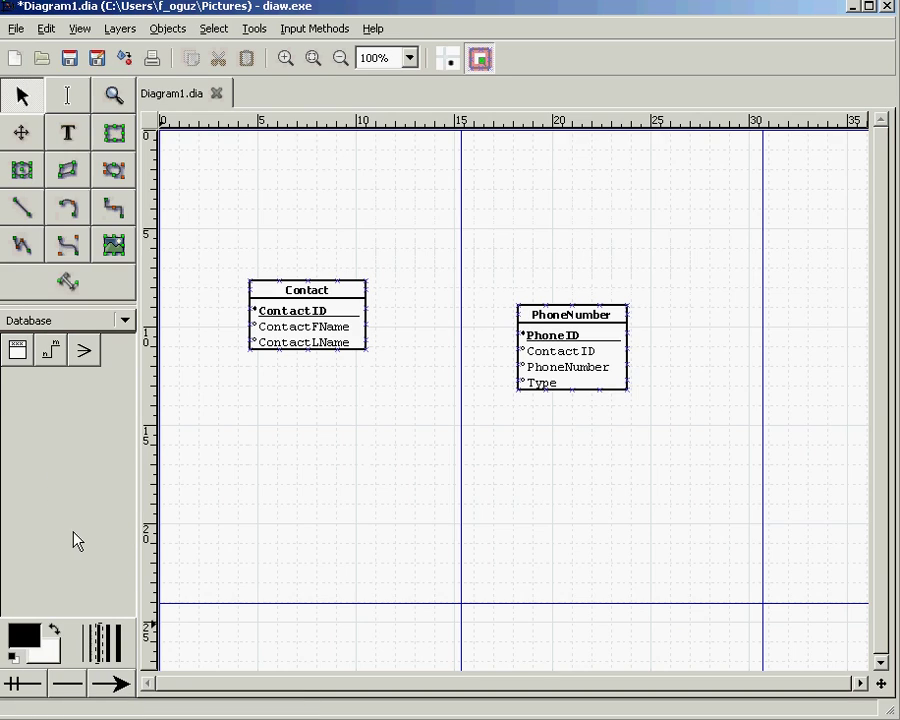
pyautogui.click(108, 686)
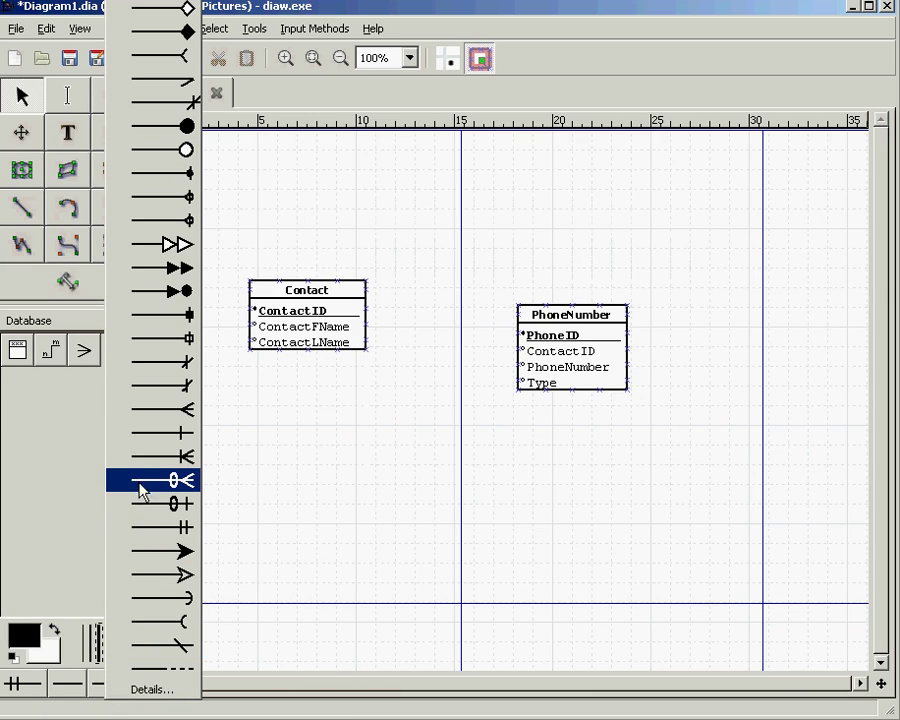
pyautogui.click(153, 458)
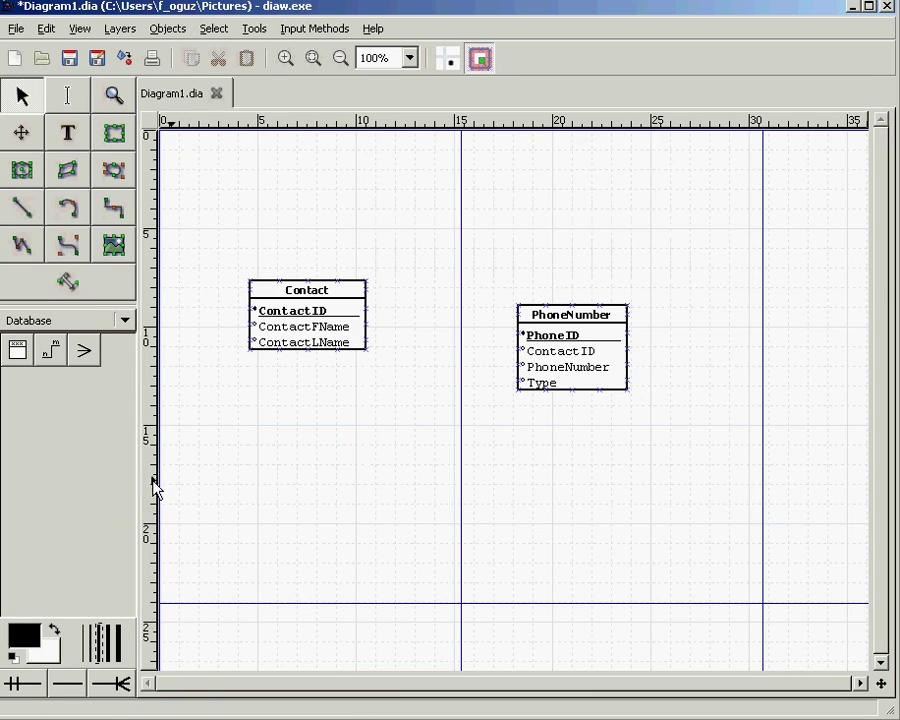
# - Draw a zigzag line connecting Contact's ContactID to the PhoneNumber table
pyautogui.click(117, 211)
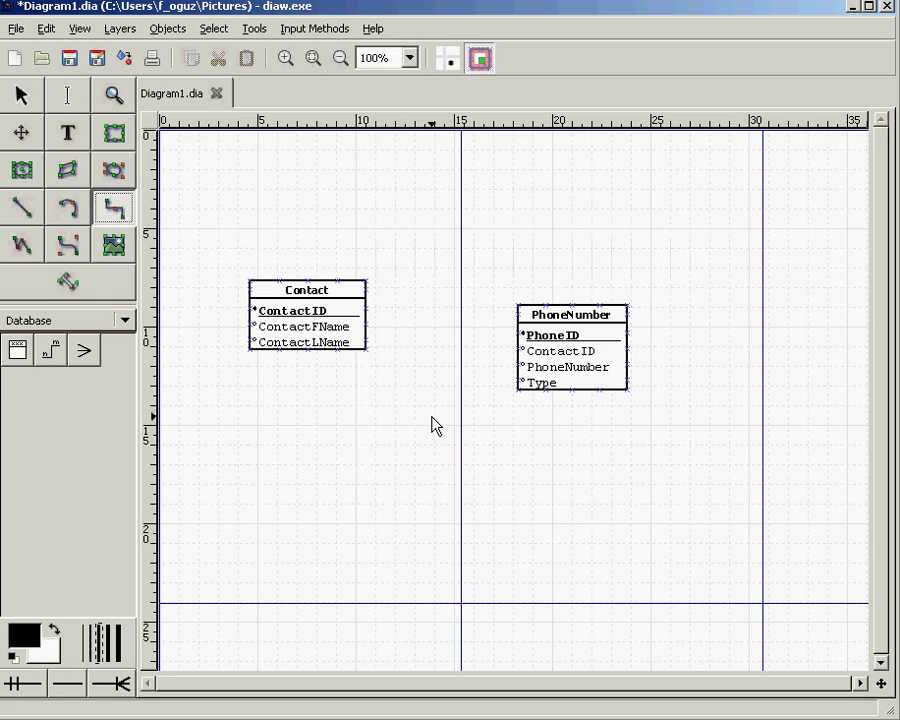
pyautogui.moveTo(432, 417); pyautogui.dragTo(468, 435)
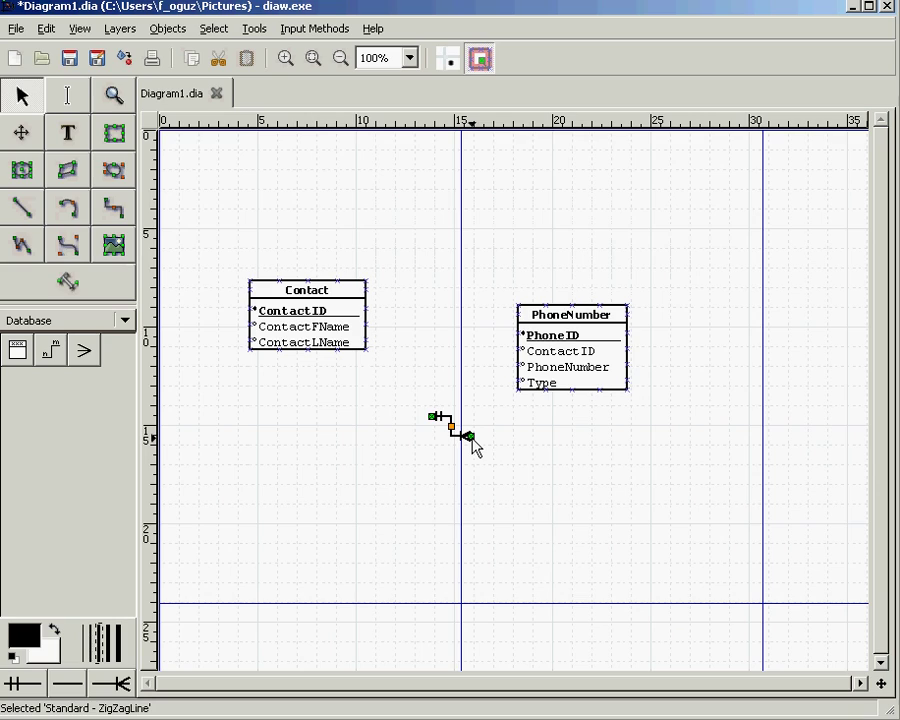
pyautogui.moveTo(470, 437); pyautogui.dragTo(568, 548)
pyautogui.moveTo(458, 486); pyautogui.dragTo(427, 473)
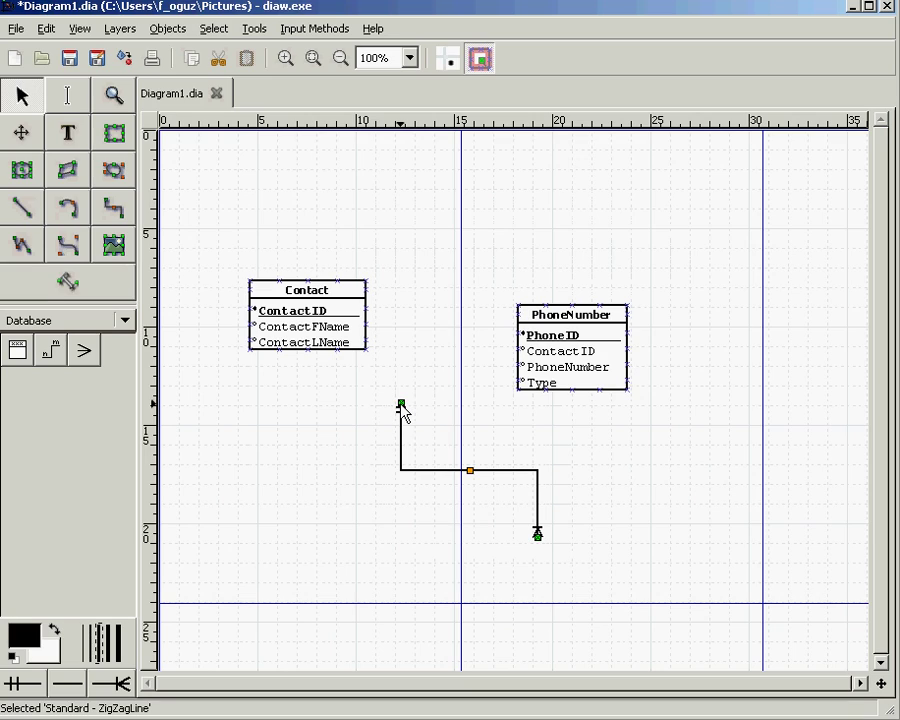
pyautogui.moveTo(402, 408); pyautogui.dragTo(370, 314)
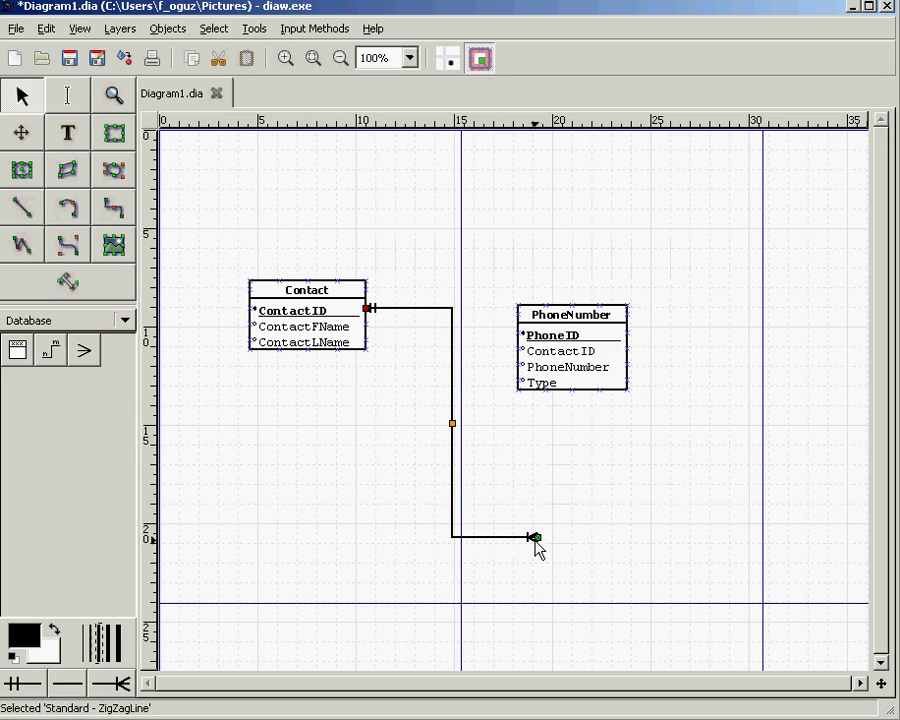
pyautogui.moveTo(536, 538); pyautogui.dragTo(519, 354)
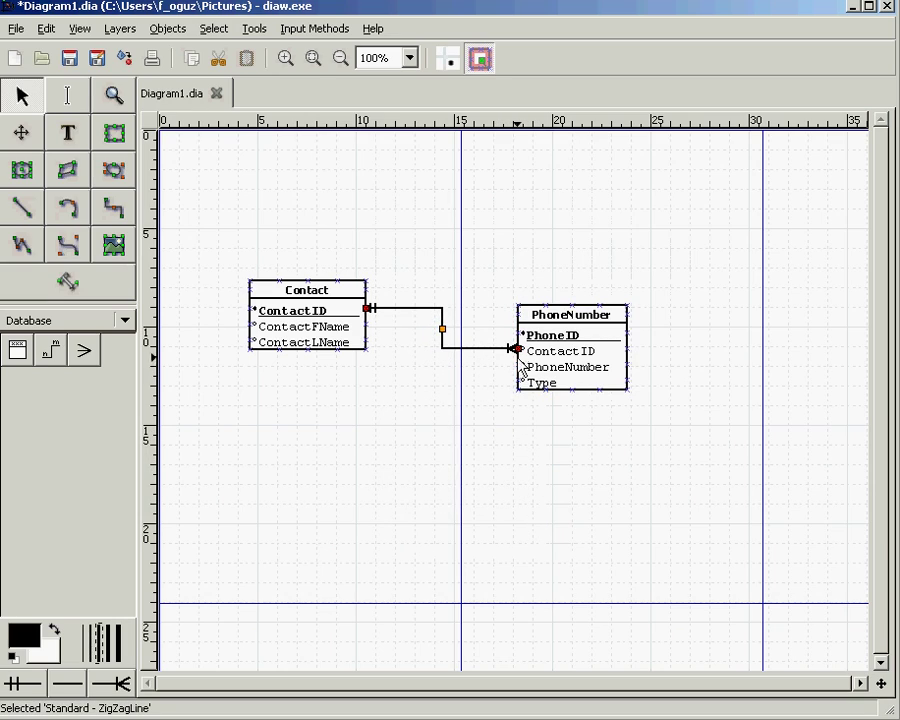
pyautogui.click(526, 458)
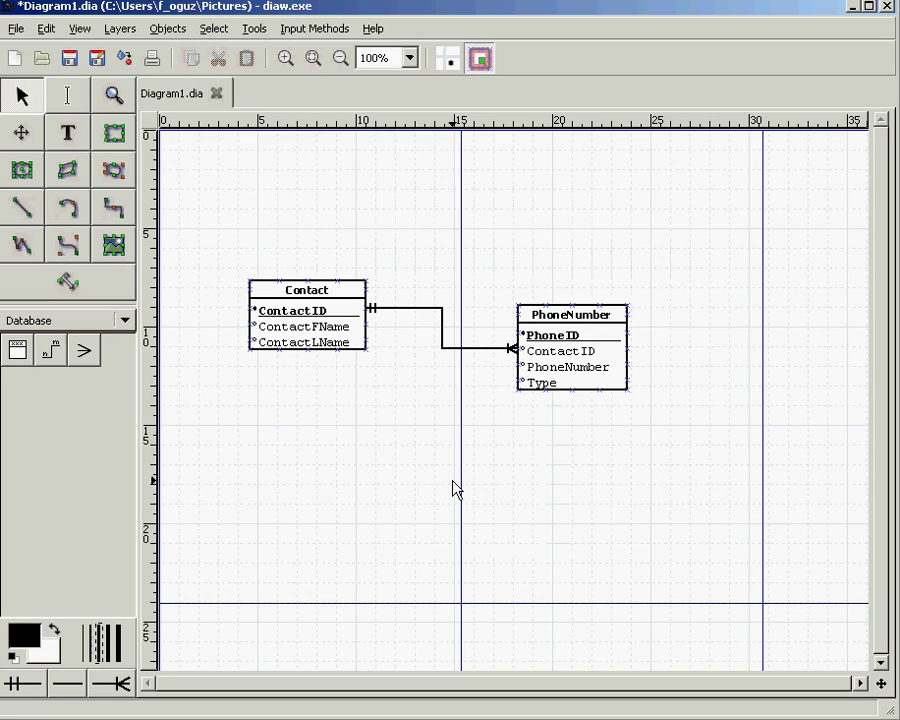
# - Export the diagram as Pixbuf[jpeg] file Diagram1.jpeg in Pictures
pyautogui.click(16, 30)
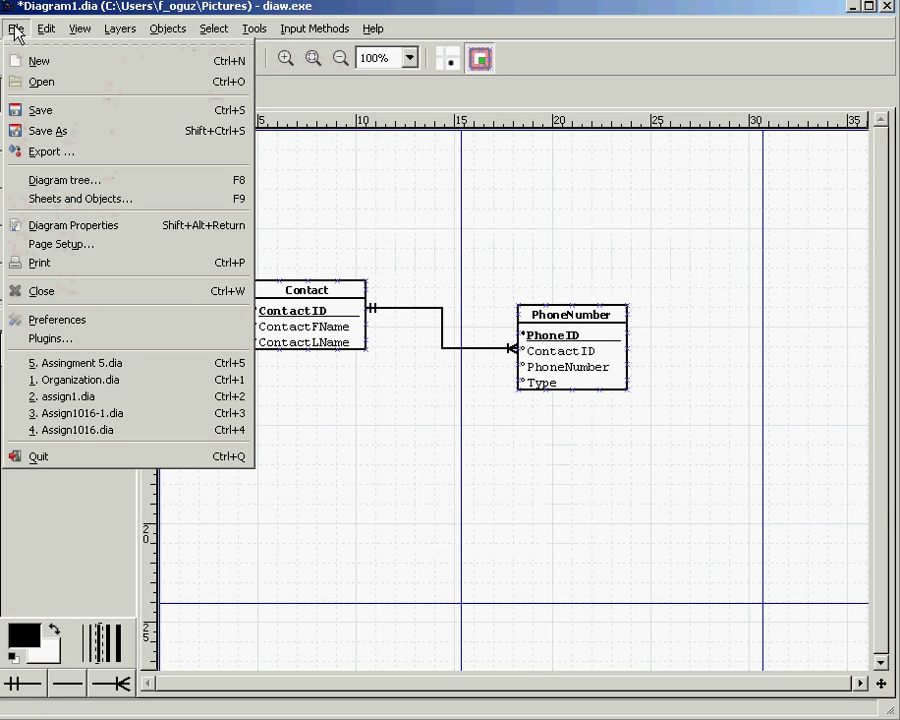
pyautogui.click(48, 163)
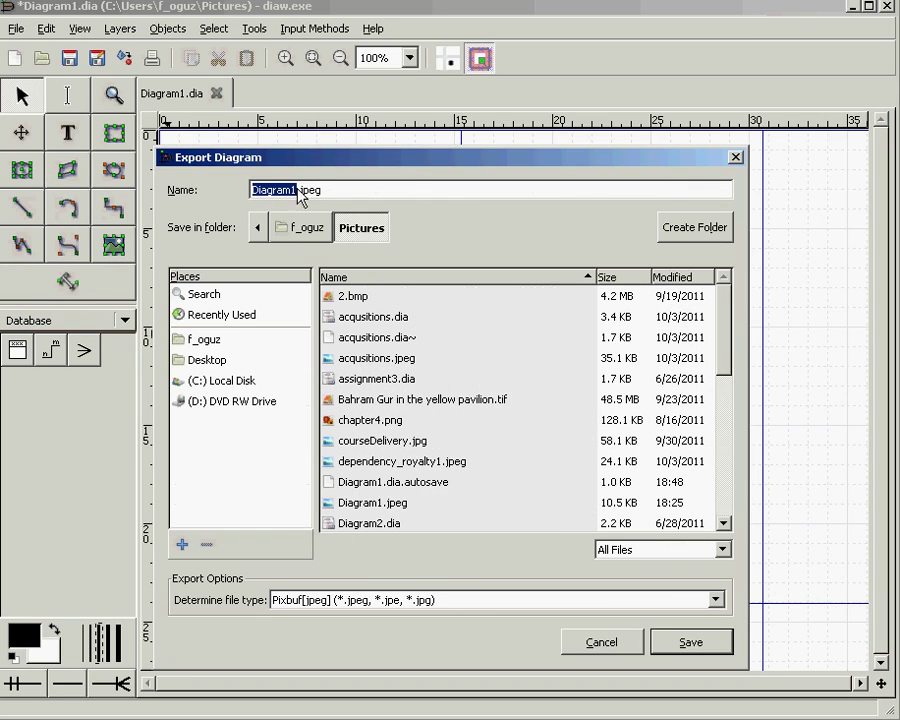
pyautogui.click(474, 600)
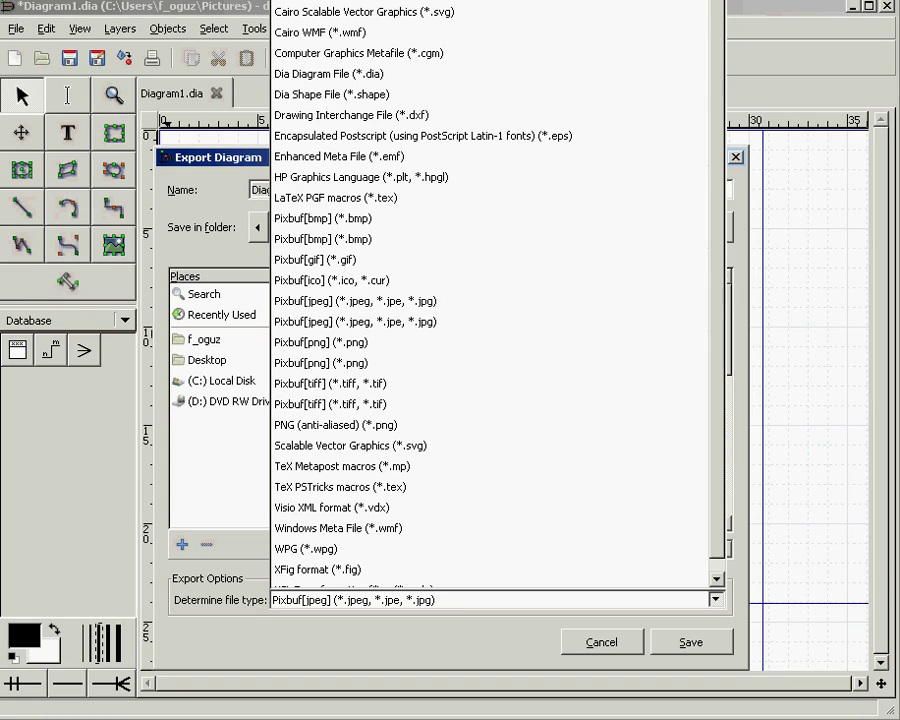
pyautogui.click(385, 305)
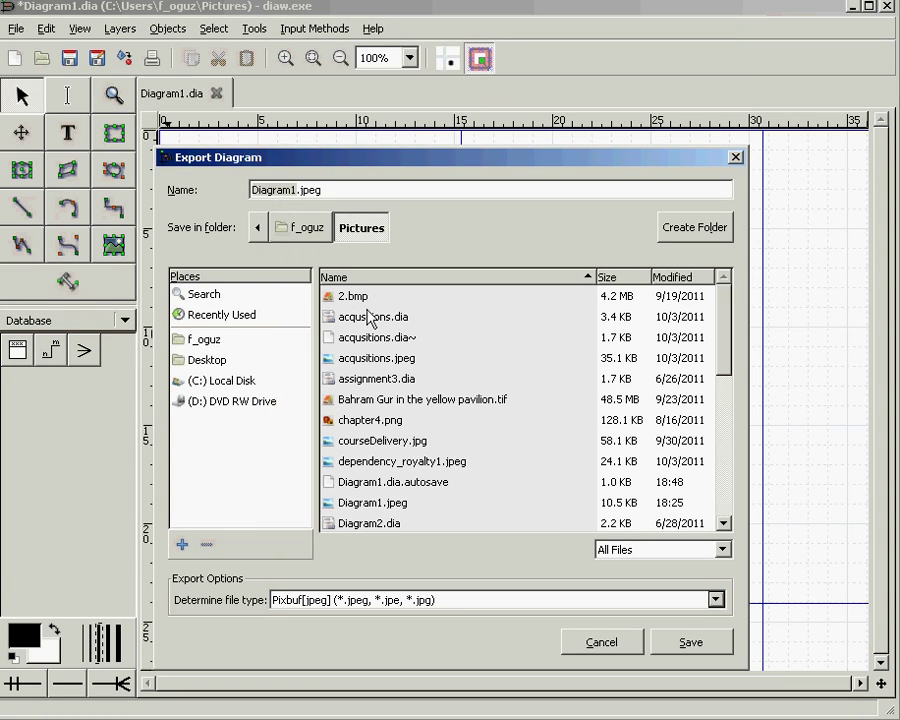
pyautogui.click(688, 642)
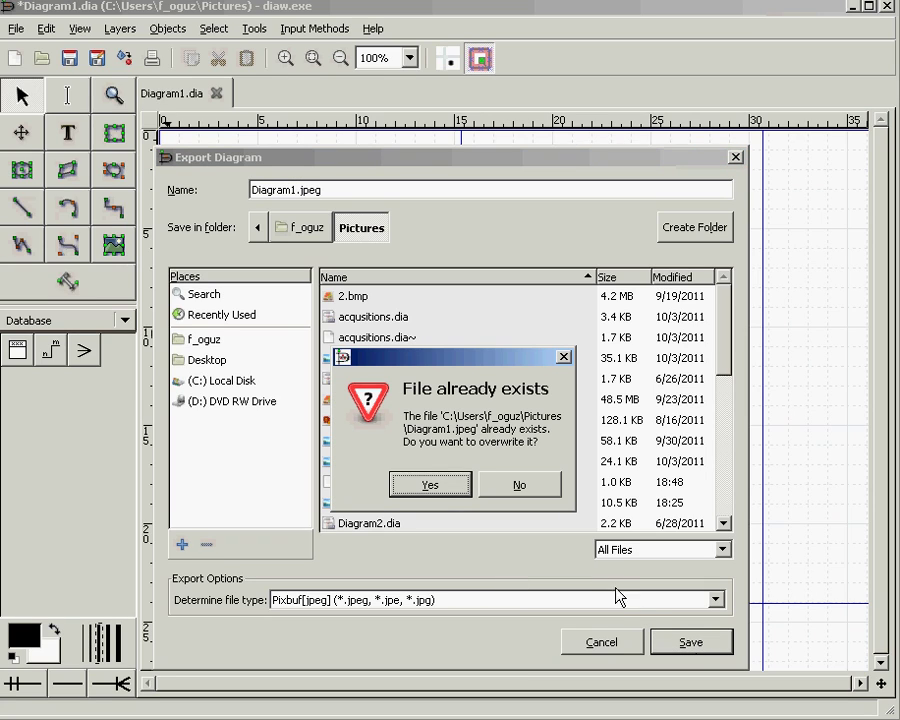